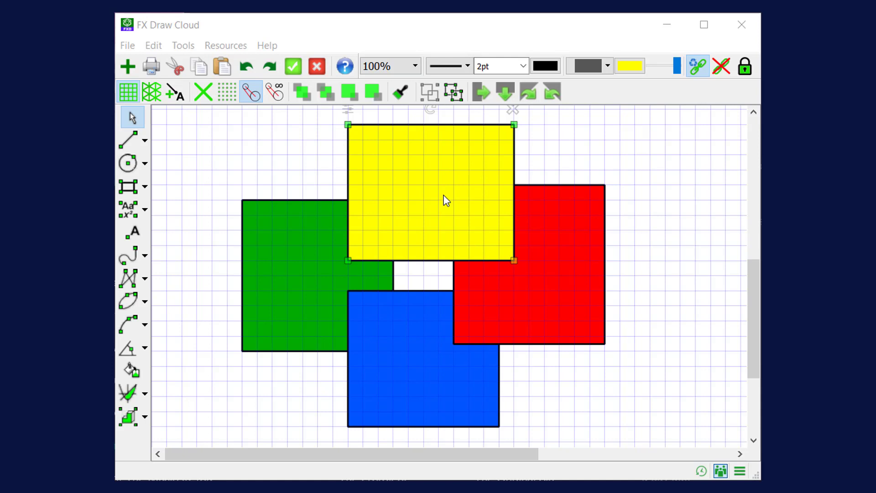
Draw a large circle centred in the middle gap between the four rectangles
key("c")
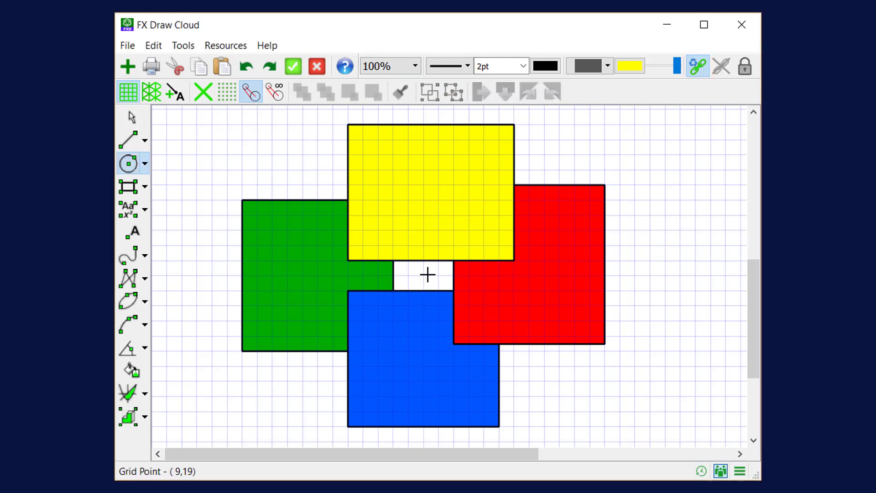
left_click(423, 274)
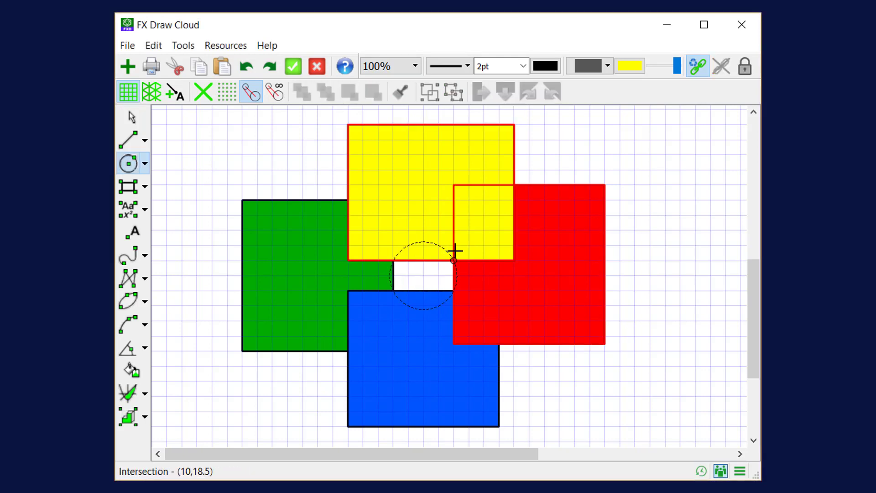
left_click(496, 216)
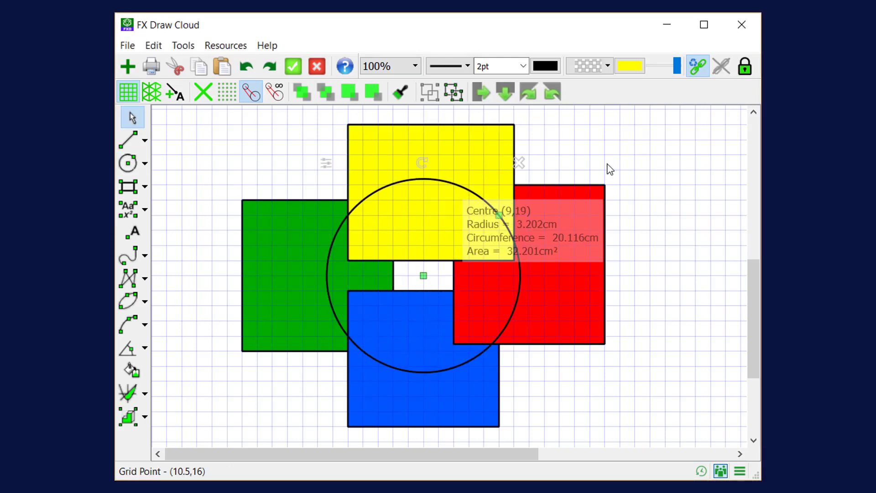
Give the circle a solid orange fill, then deselect it
left_click(607, 65)
left_click(596, 103)
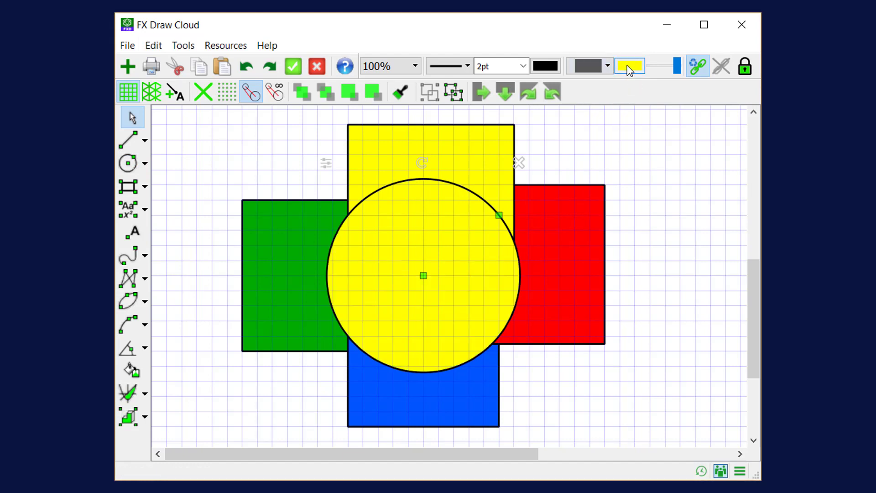
left_click(626, 66)
left_click(338, 198)
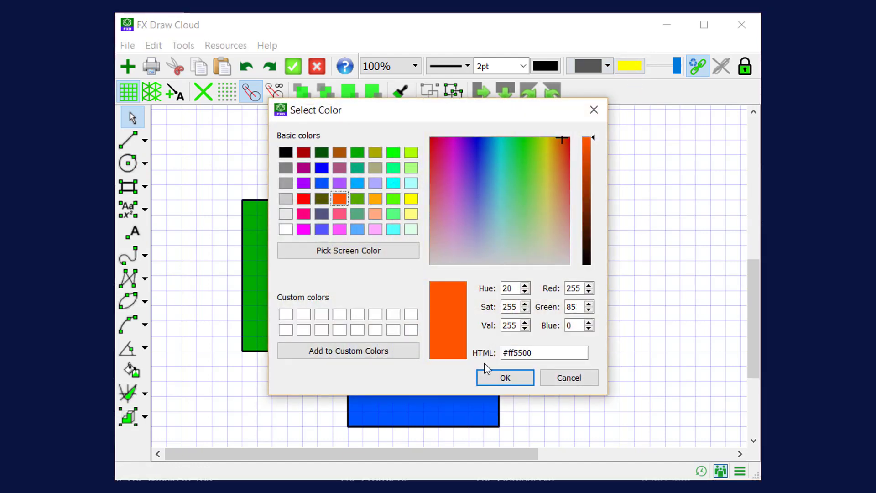
left_click(510, 378)
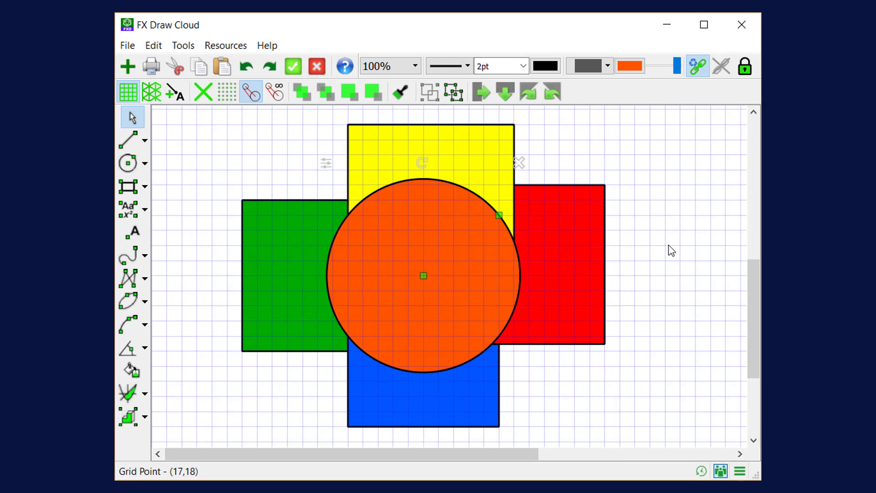
left_click(627, 159)
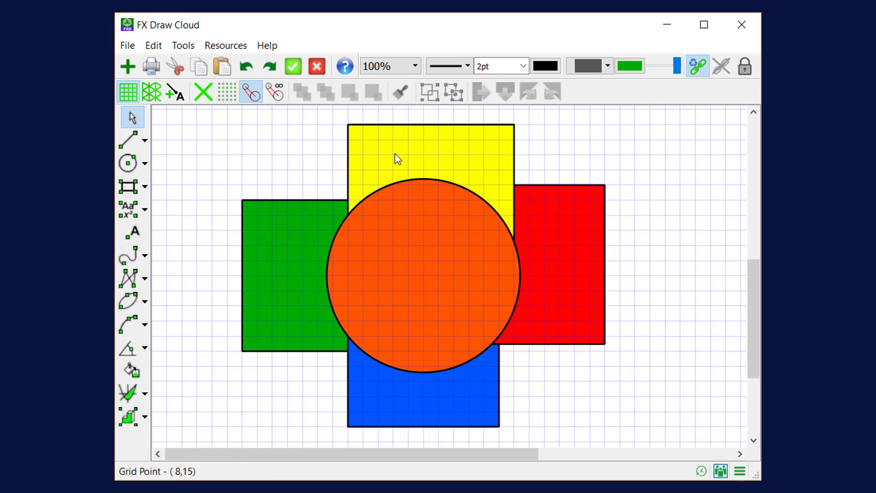
left_click(420, 179)
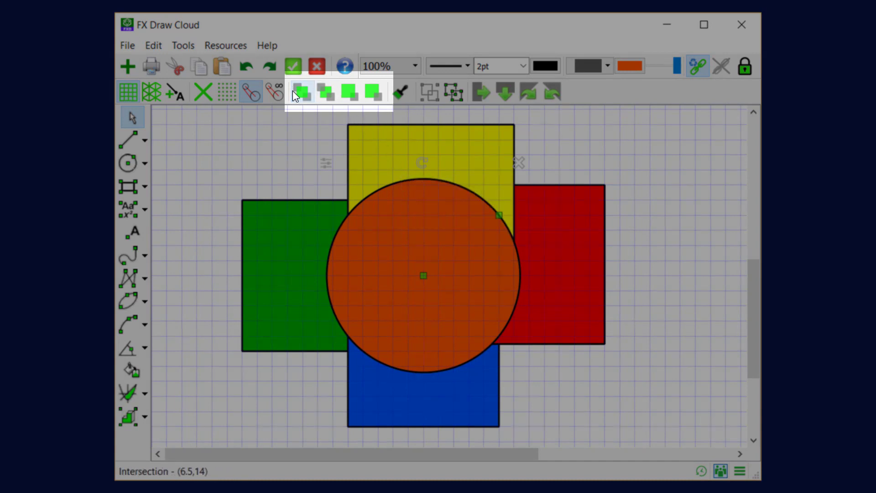
left_click(375, 94)
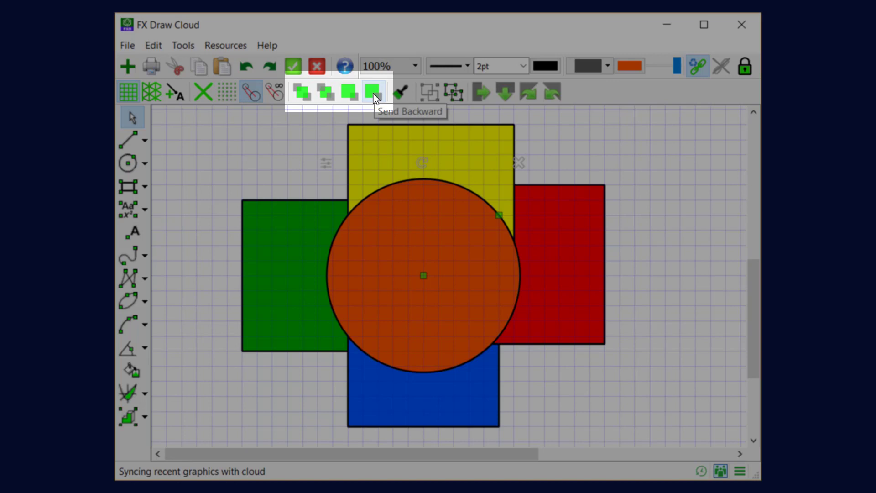
left_click(373, 92)
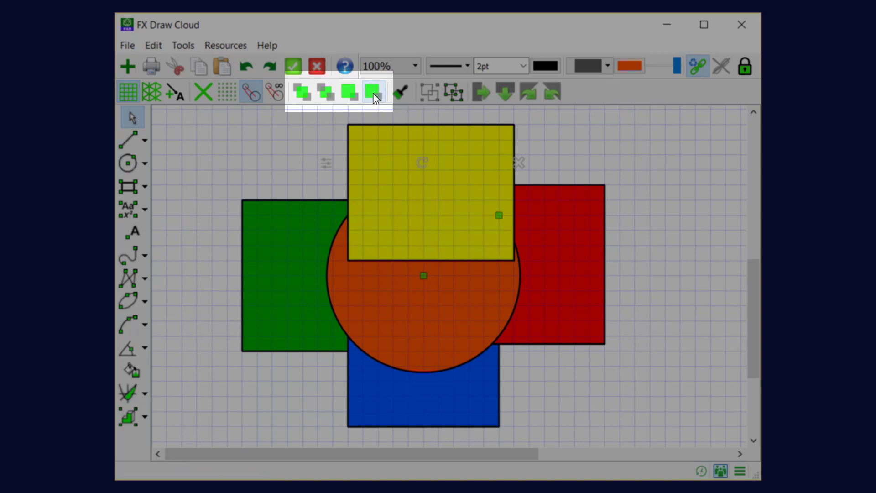
left_click(374, 96)
left_click(374, 95)
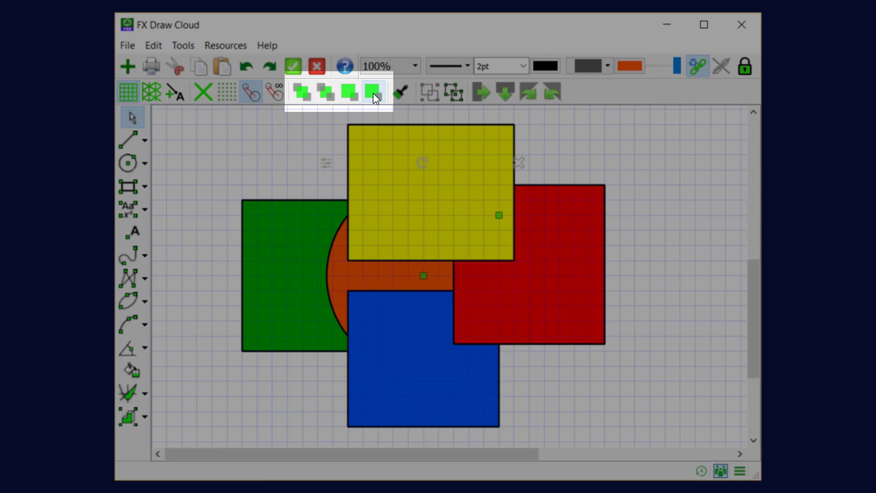
left_click(349, 92)
left_click(350, 93)
left_click(353, 94)
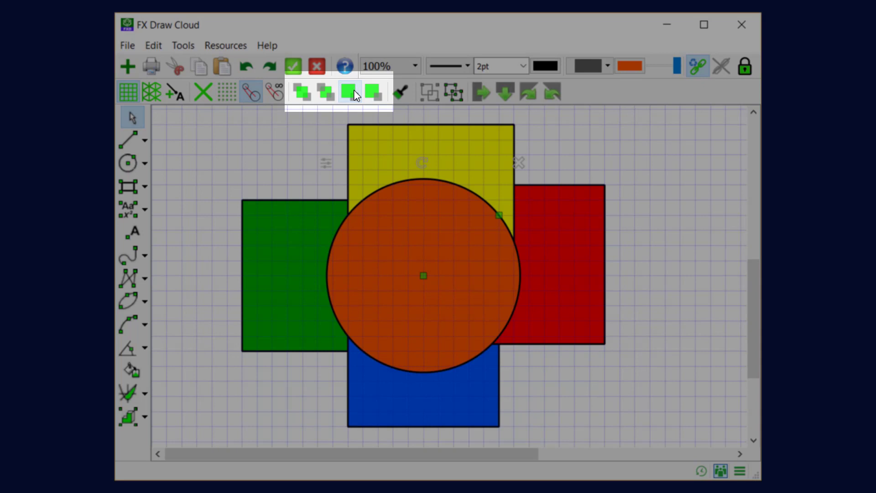
left_click(325, 91)
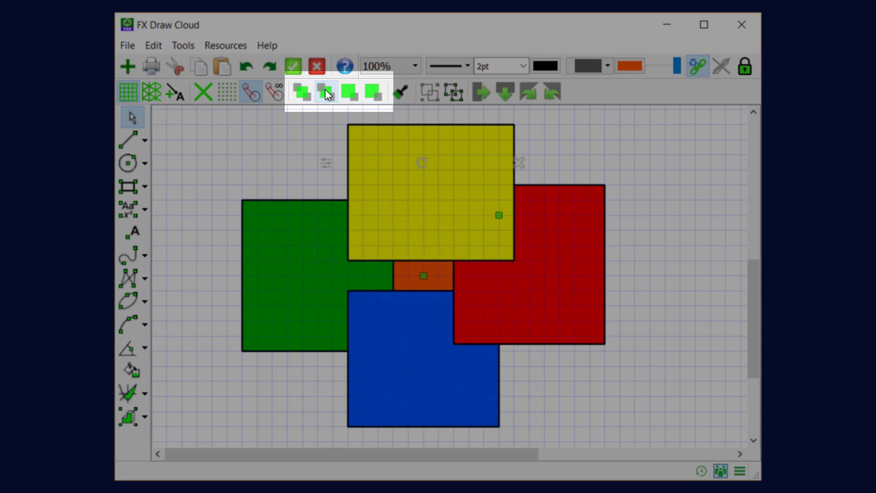
left_click(299, 90)
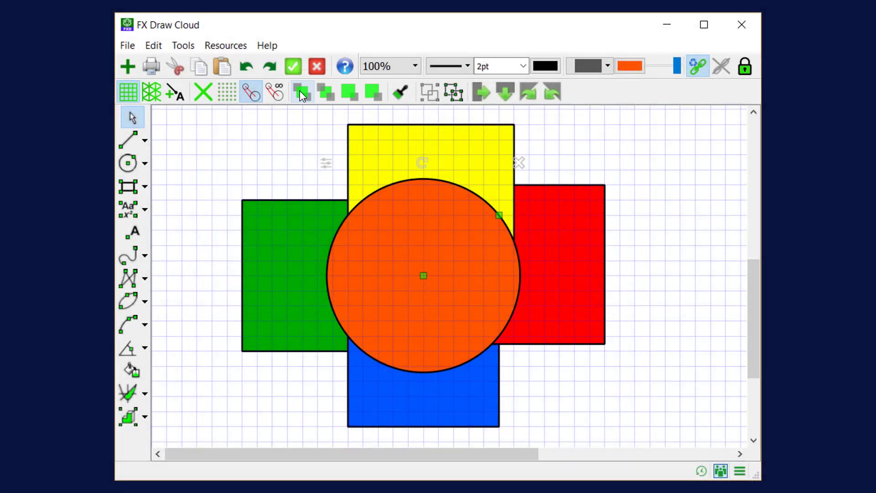